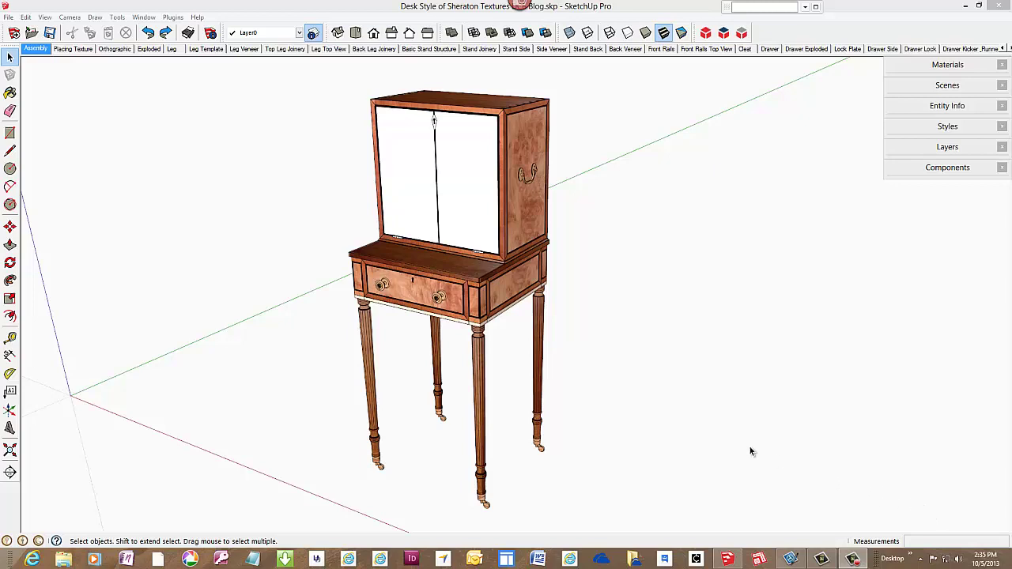
# Step: Orbit around the desk, then show the Orthographic scene followed by the Exploded scene
pyautogui.moveTo(494, 271); pyautogui.dragTo(491, 359, button='middle')
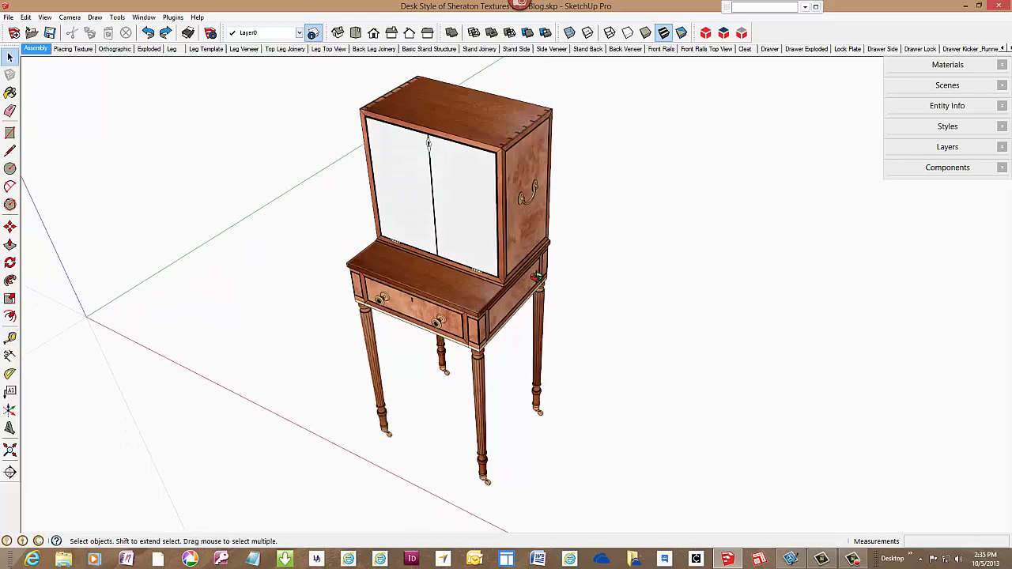
pyautogui.moveTo(534, 278); pyautogui.dragTo(237, 168, button='middle')
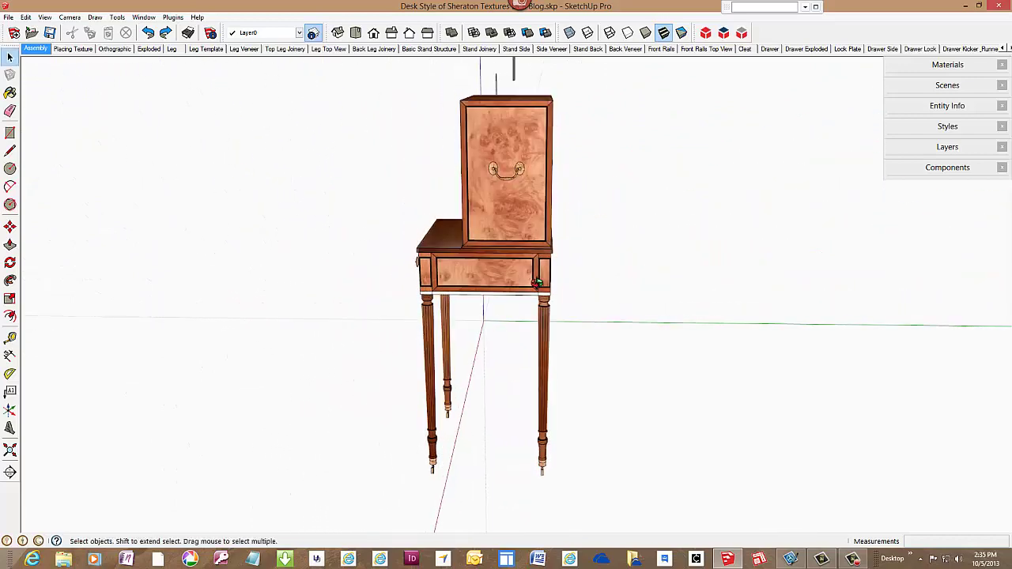
pyautogui.moveTo(440, 261); pyautogui.dragTo(381, 249, button='middle')
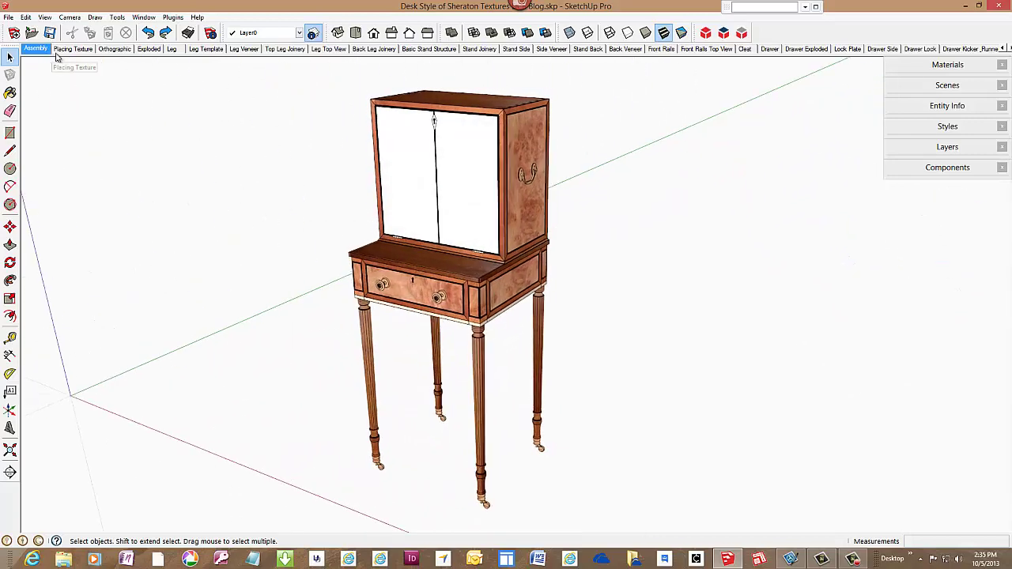
pyautogui.click(119, 50)
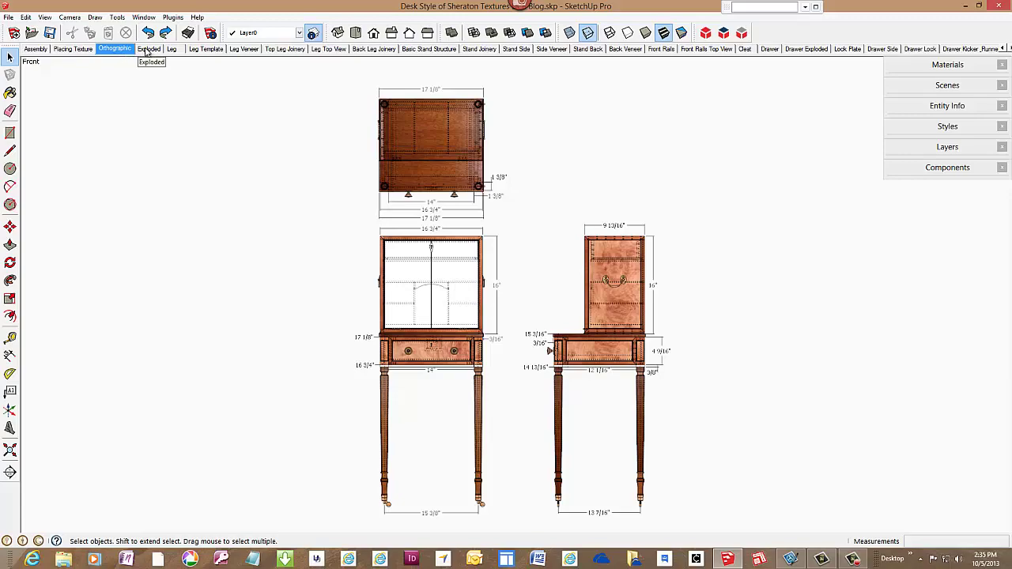
pyautogui.click(147, 49)
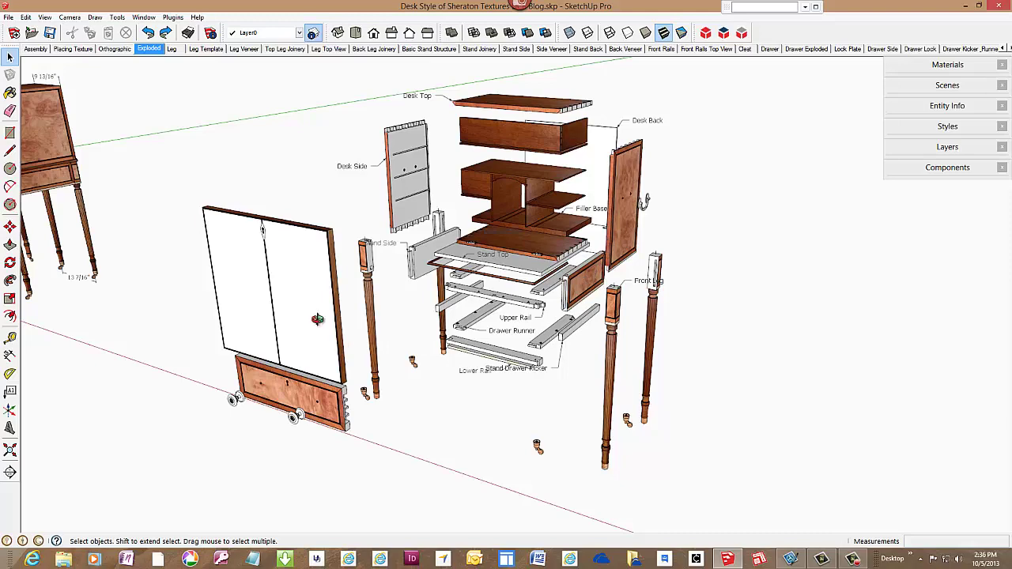
# Step: Orbit the exploded desk and switch to the Placing Texture scene with the 'Scaled up 1.2 x' face
pyautogui.moveTo(317, 319); pyautogui.dragTo(486, 275, button='middle')
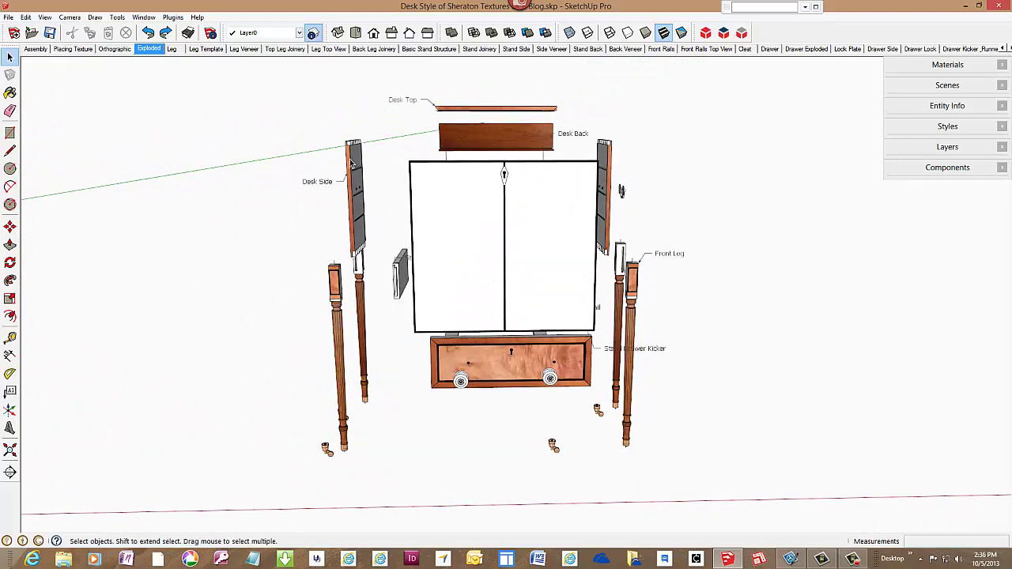
pyautogui.click(86, 49)
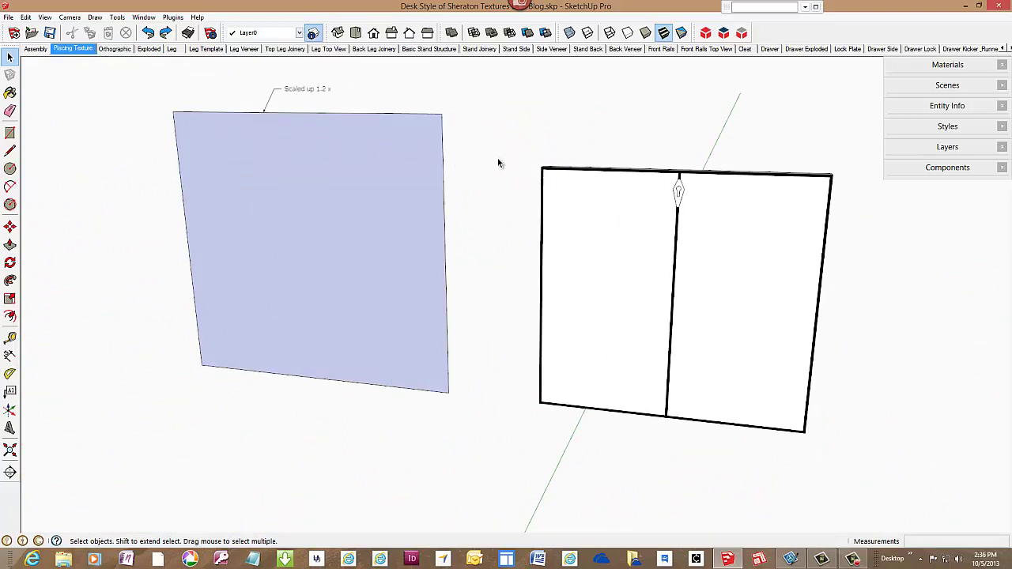
# Step: Select the blue 'Scaled up 1.2 x' placeholder face and bring up the File menu
pyautogui.click(423, 158)
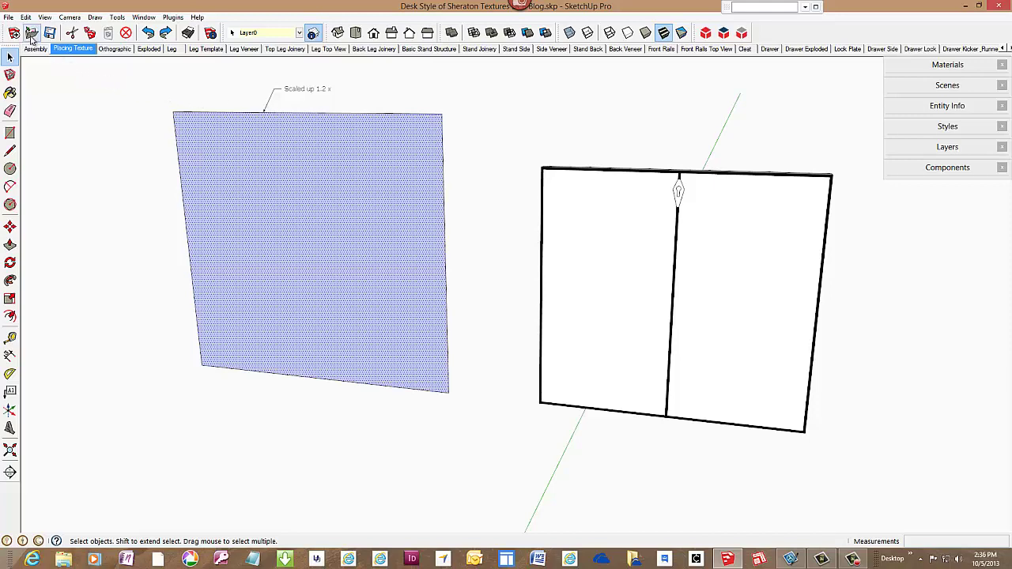
pyautogui.click(9, 18)
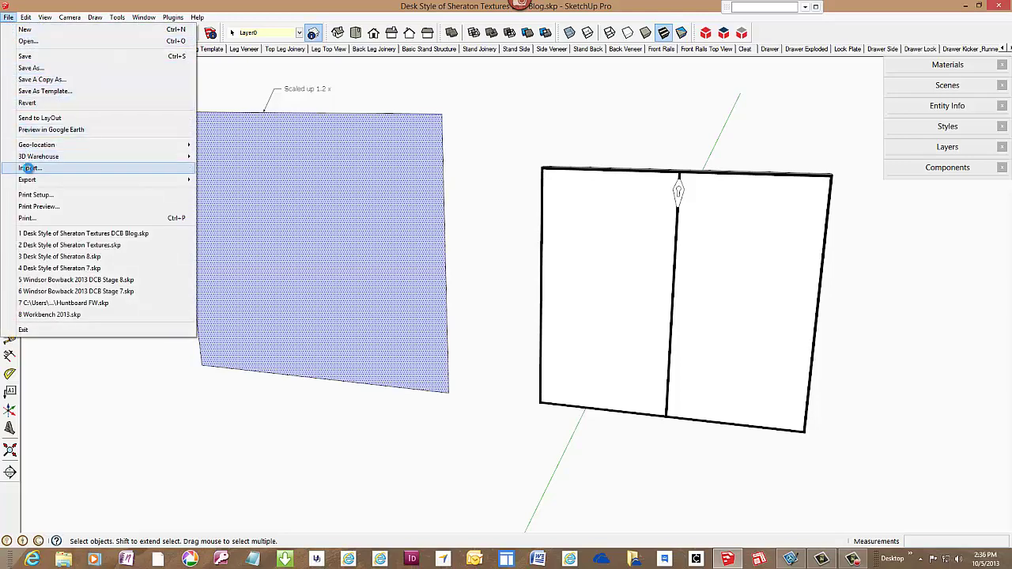
# Step: Import Photo of Back Component 2.JPG as a texture via File > Import
pyautogui.click(30, 168)
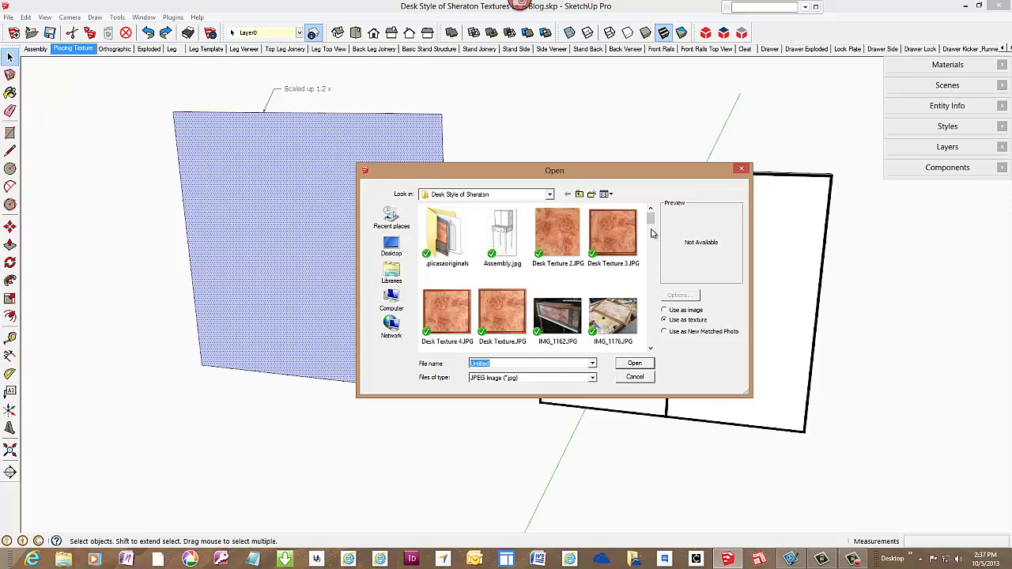
pyautogui.moveTo(652, 221); pyautogui.dragTo(651, 338)
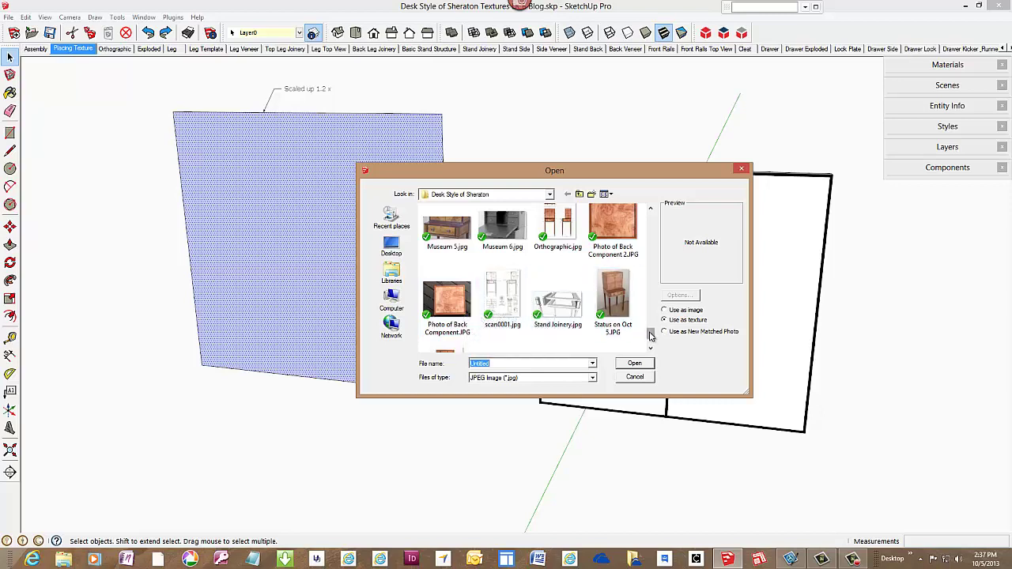
pyautogui.moveTo(650, 335); pyautogui.dragTo(650, 330)
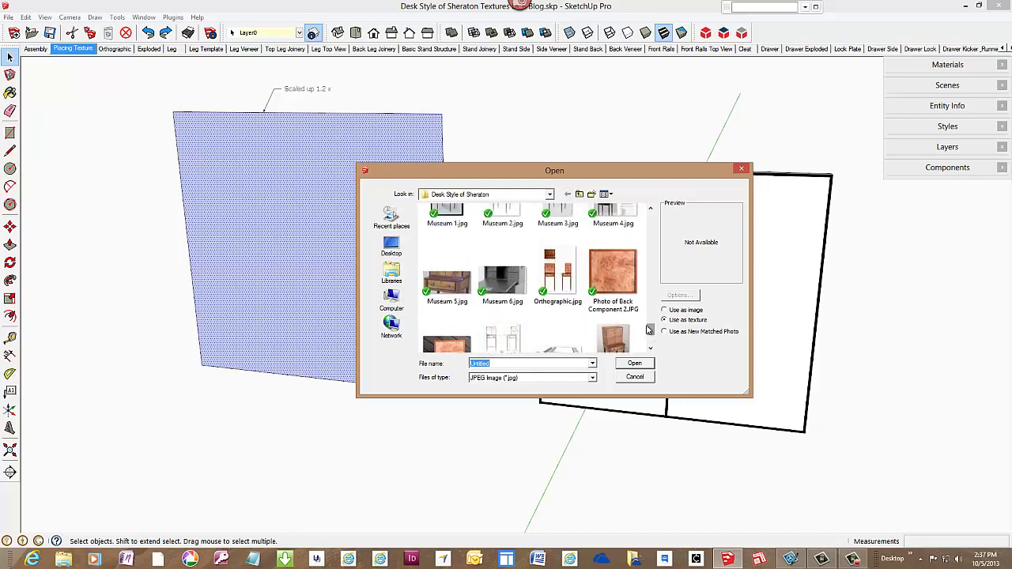
pyautogui.doubleClick(626, 286)
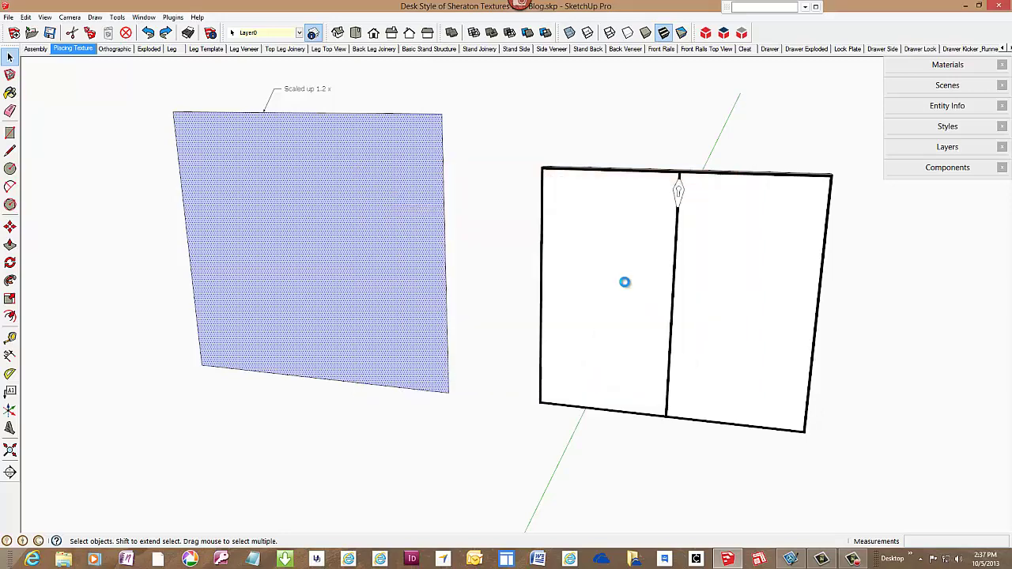
# Step: Stretch the burl image from the panel's lower-left to upper-right corner, then expand the Materials tray
pyautogui.click(428, 273)
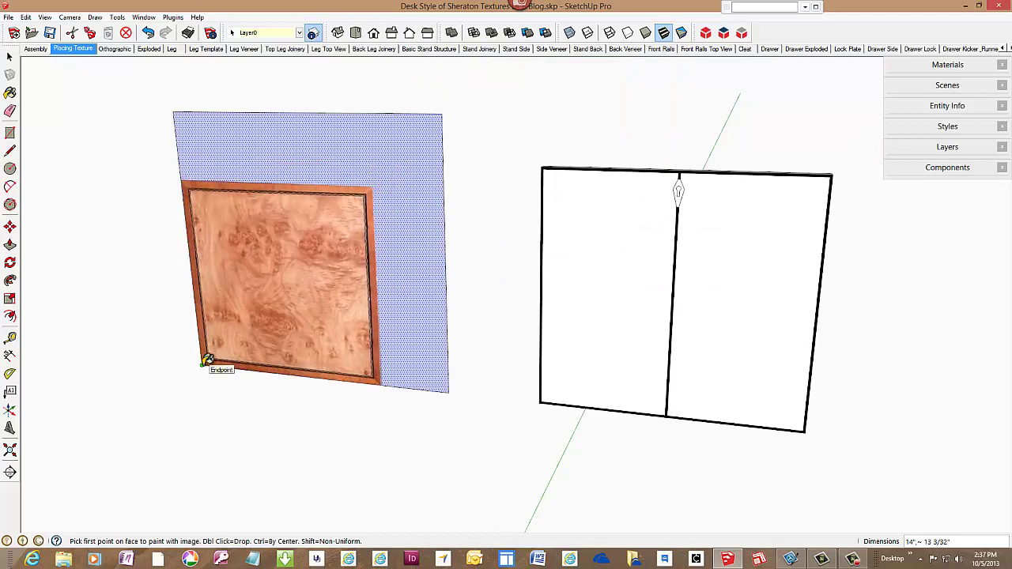
pyautogui.click(203, 364)
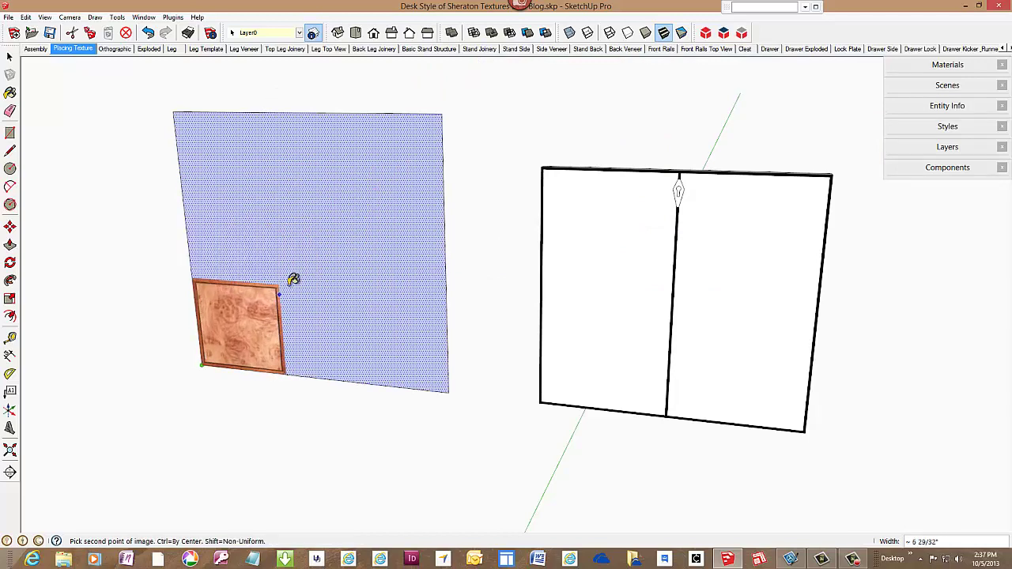
pyautogui.click(444, 112)
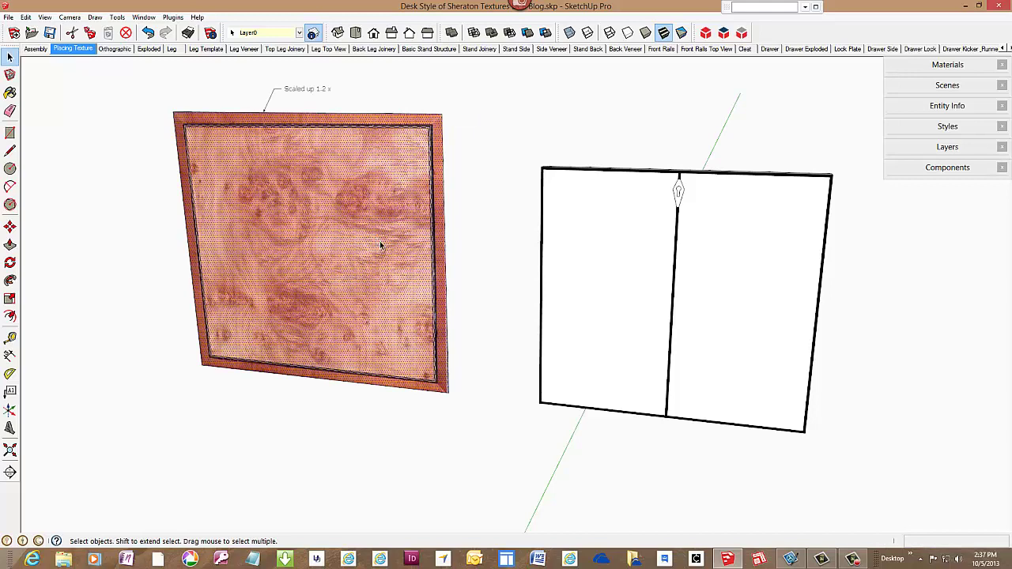
pyautogui.click(928, 68)
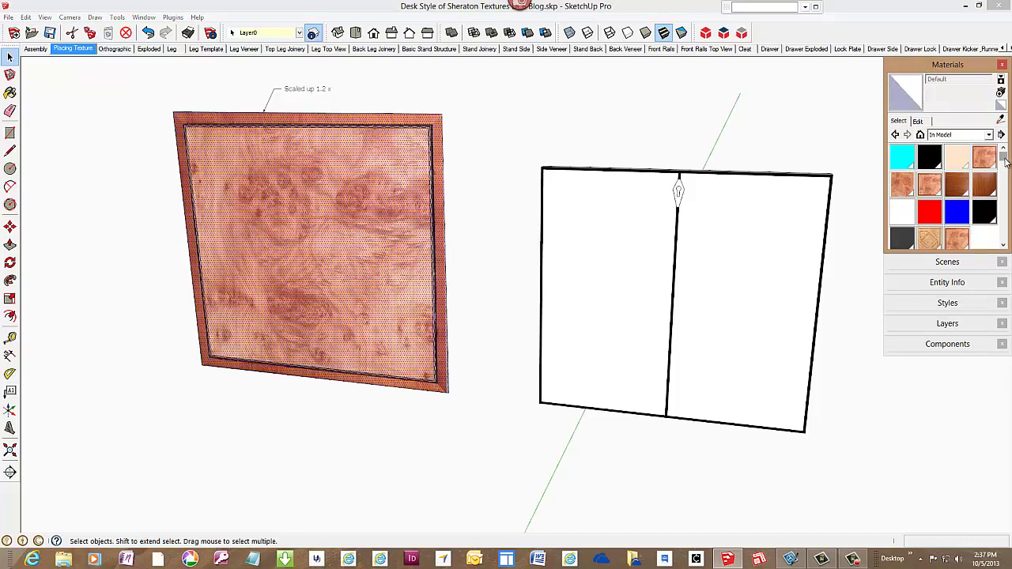
# Step: Choose the 'Photo of Back Component 2' swatch from the In Model materials as the paint
pyautogui.moveTo(1006, 161); pyautogui.dragTo(1005, 173)
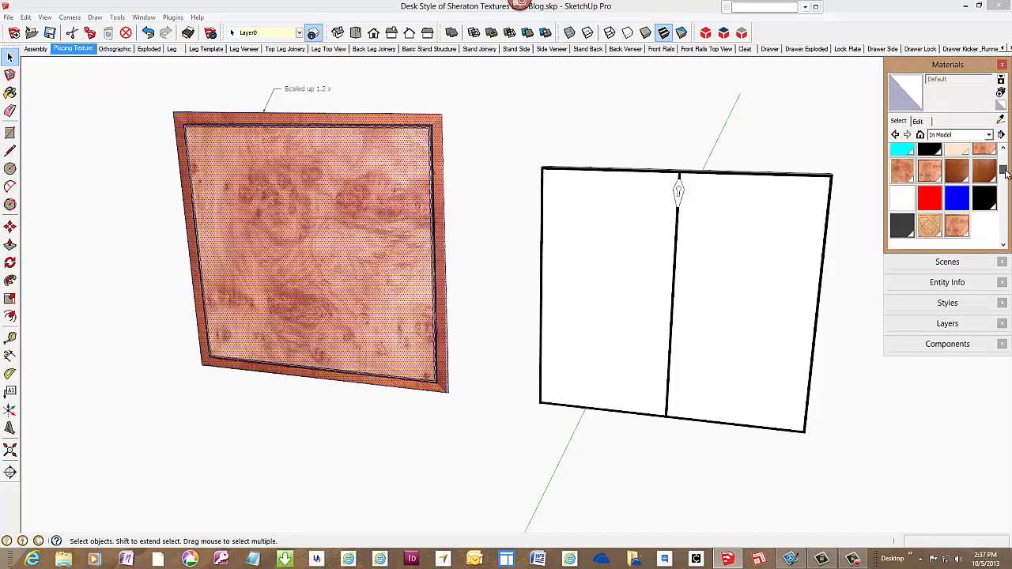
pyautogui.click(958, 228)
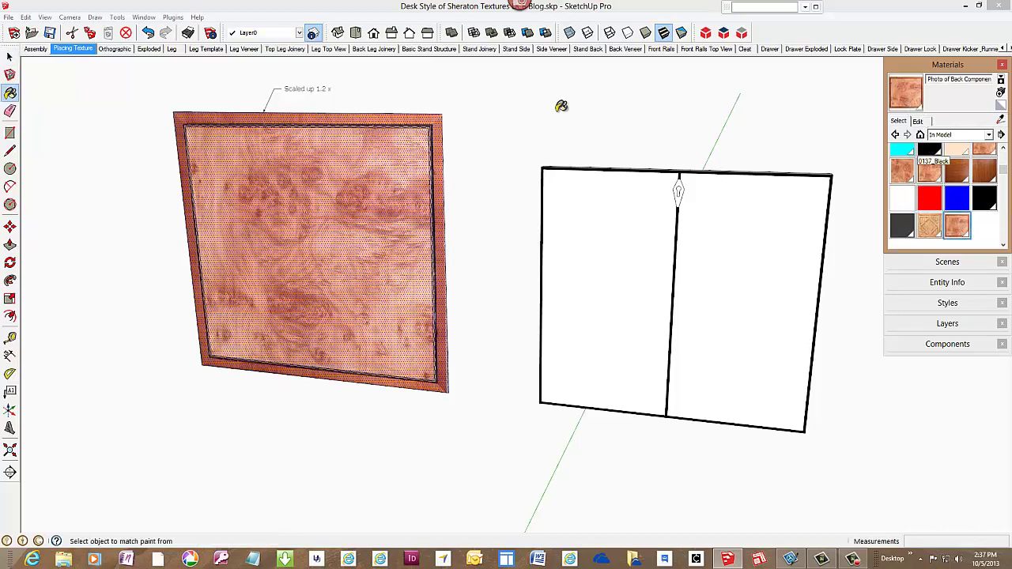
# Step: Back in the Exploded scene, edit the drop-lid door component and paint its left panel with burl
pyautogui.click(149, 49)
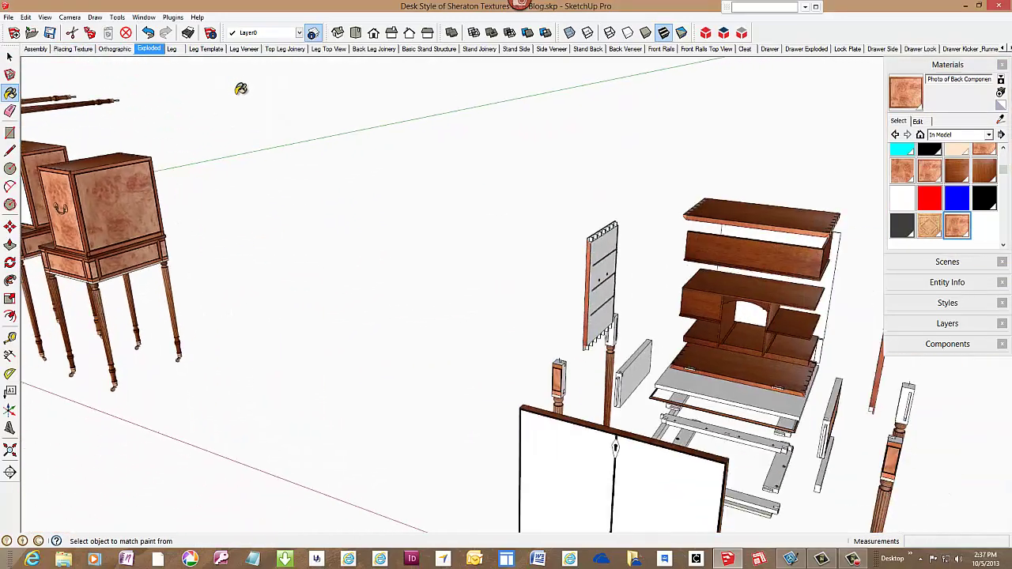
pyautogui.moveTo(264, 270); pyautogui.dragTo(468, 211, button='middle')
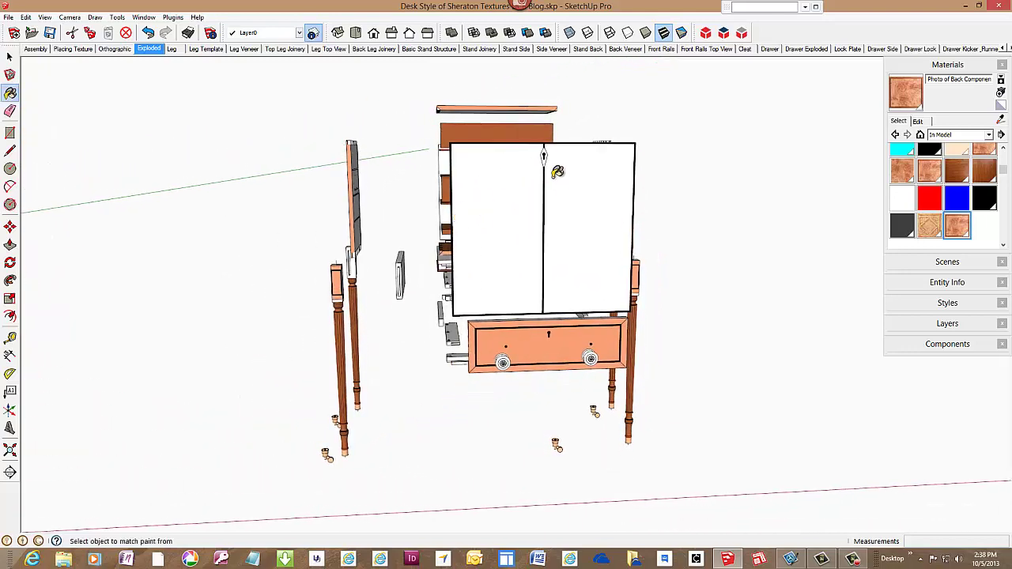
pyautogui.scroll(5, 554, 166)
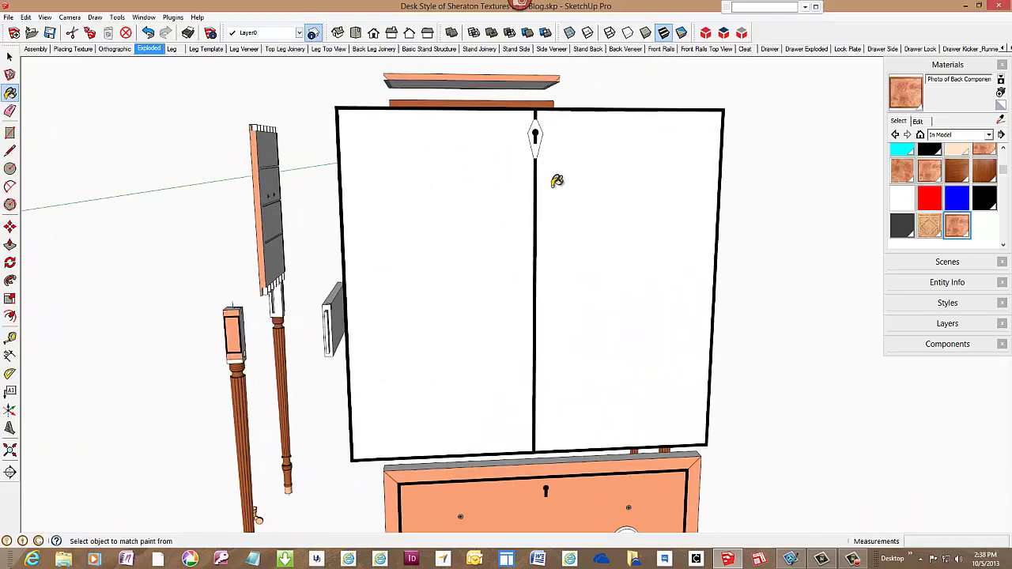
pyautogui.rightClick(503, 188)
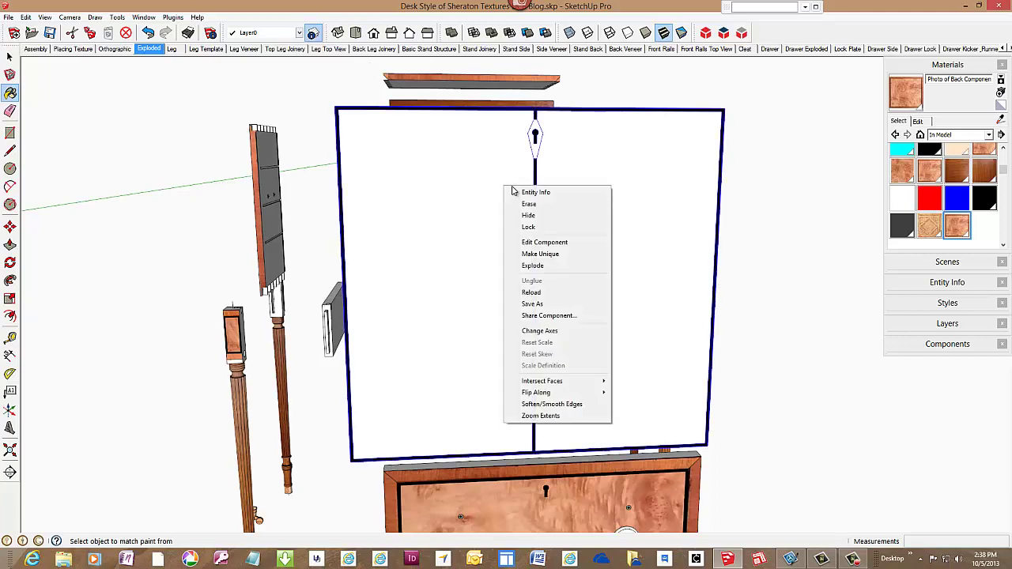
pyautogui.click(541, 242)
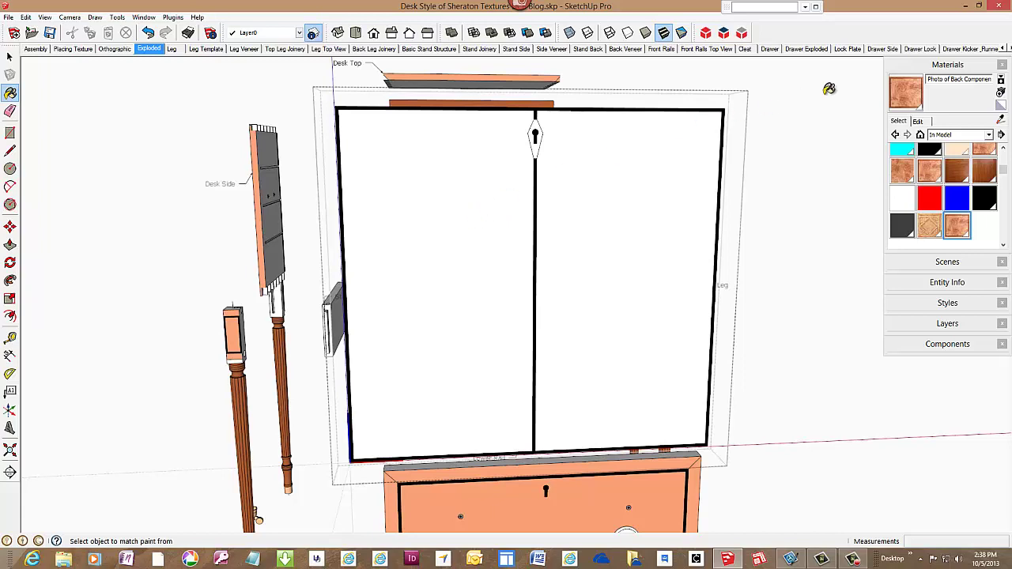
pyautogui.click(412, 225)
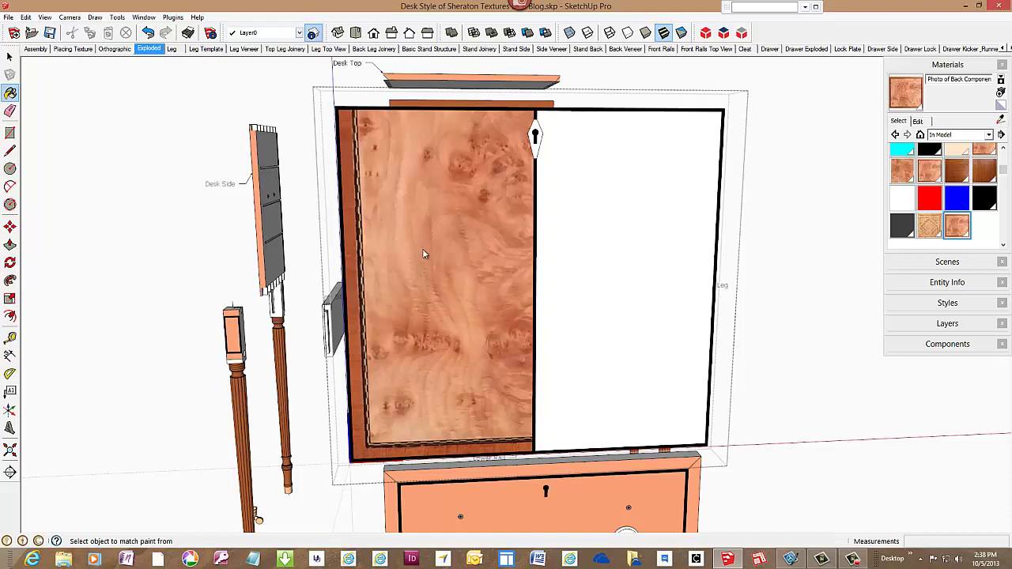
# Step: Reposition the left panel's burl texture left and down with Texture > Position, then confirm with Done
pyautogui.rightClick(423, 249)
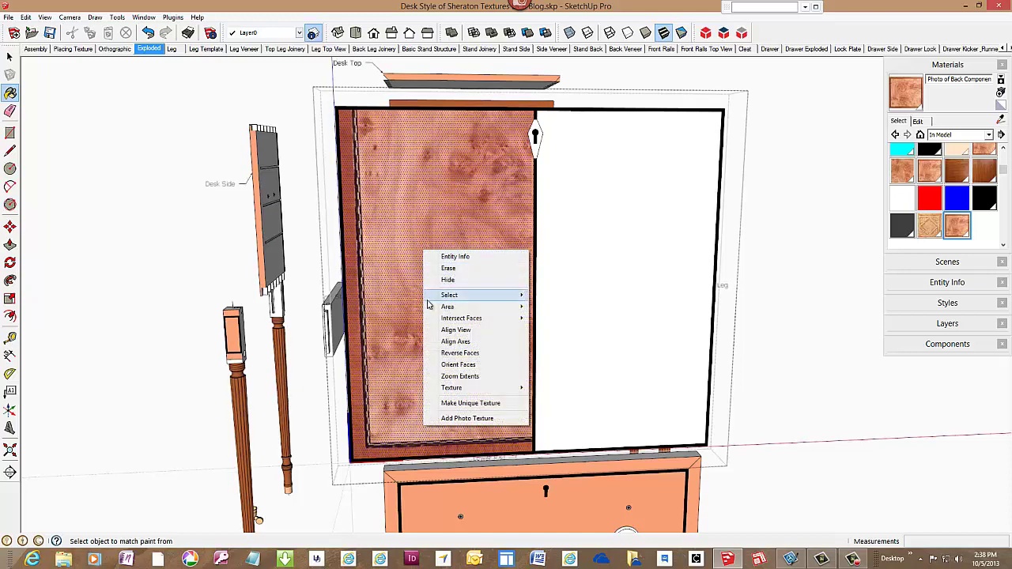
pyautogui.moveTo(496, 390)
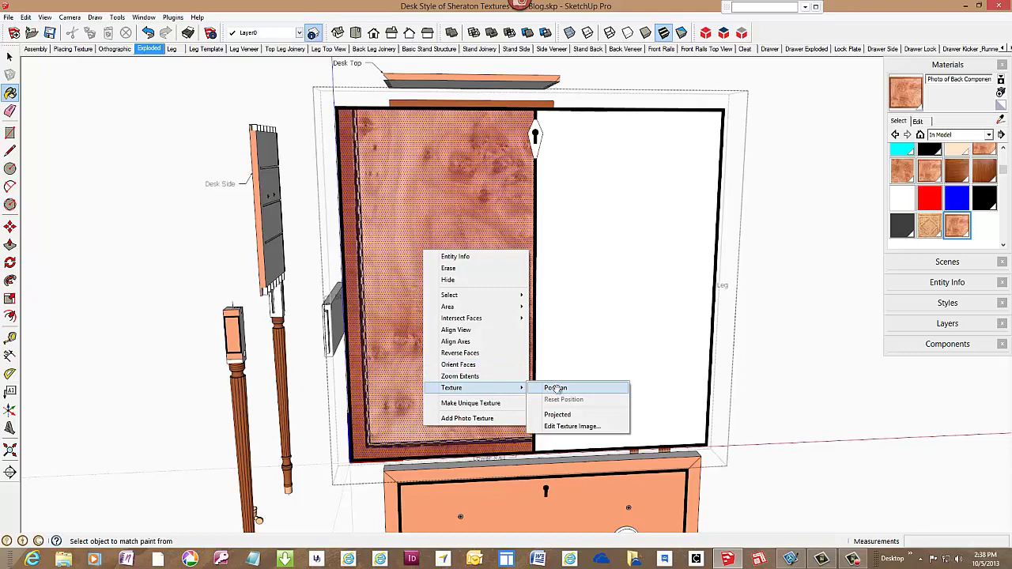
pyautogui.click(555, 388)
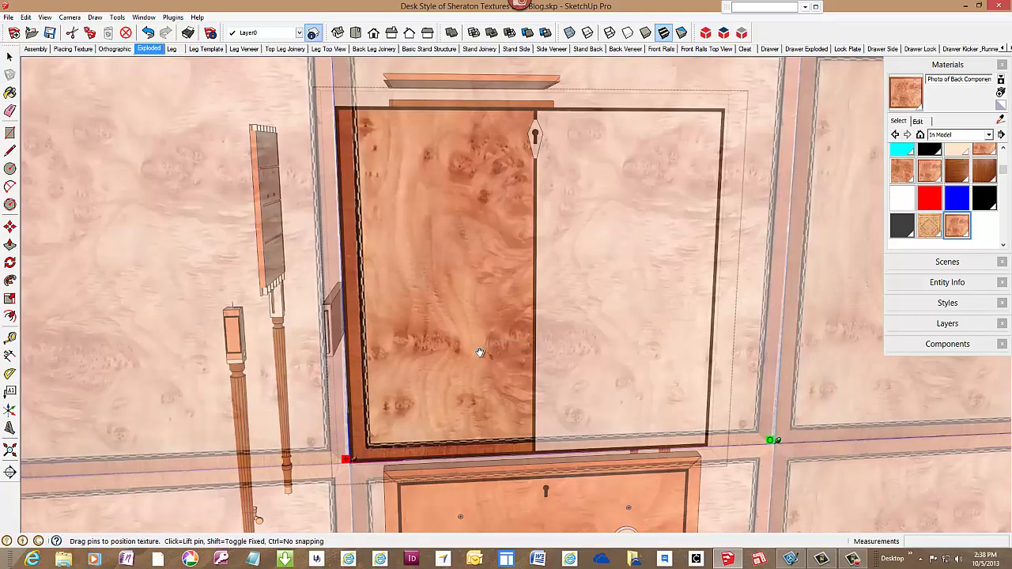
pyautogui.moveTo(479, 353); pyautogui.dragTo(454, 386)
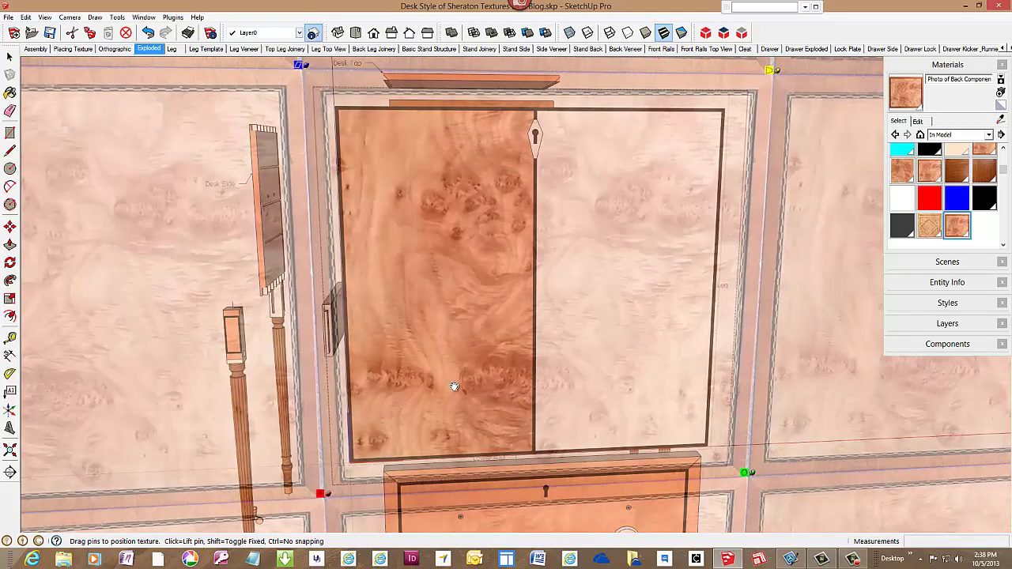
pyautogui.rightClick(455, 336)
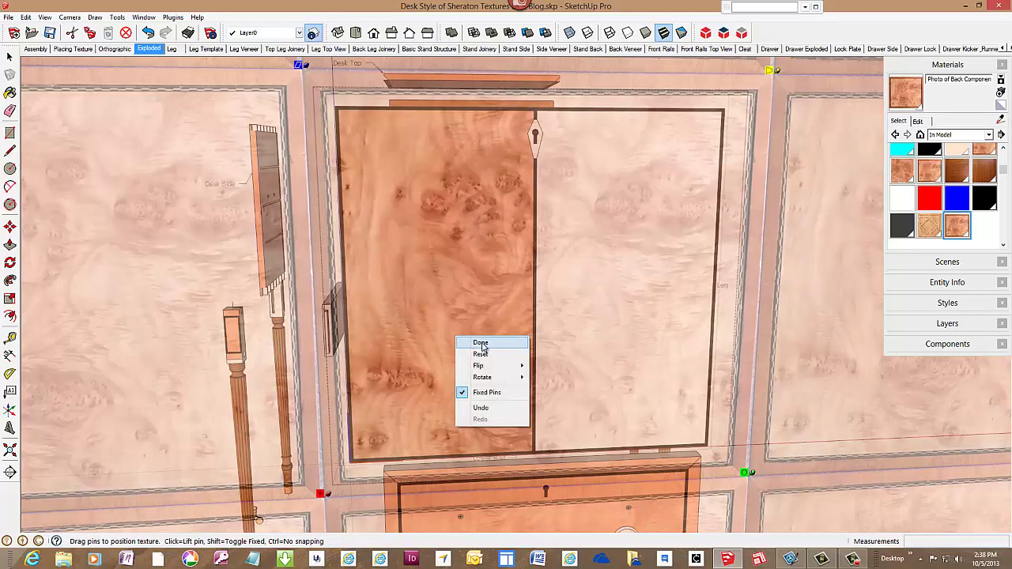
pyautogui.click(480, 343)
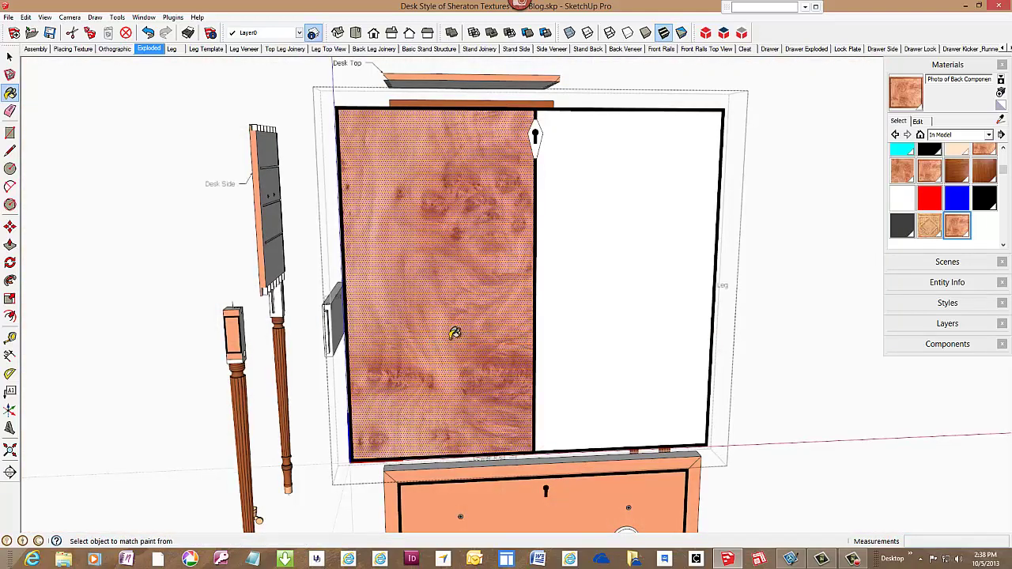
# Step: Paint the white right panel with the burl material and bring up its Texture options
pyautogui.click(600, 276)
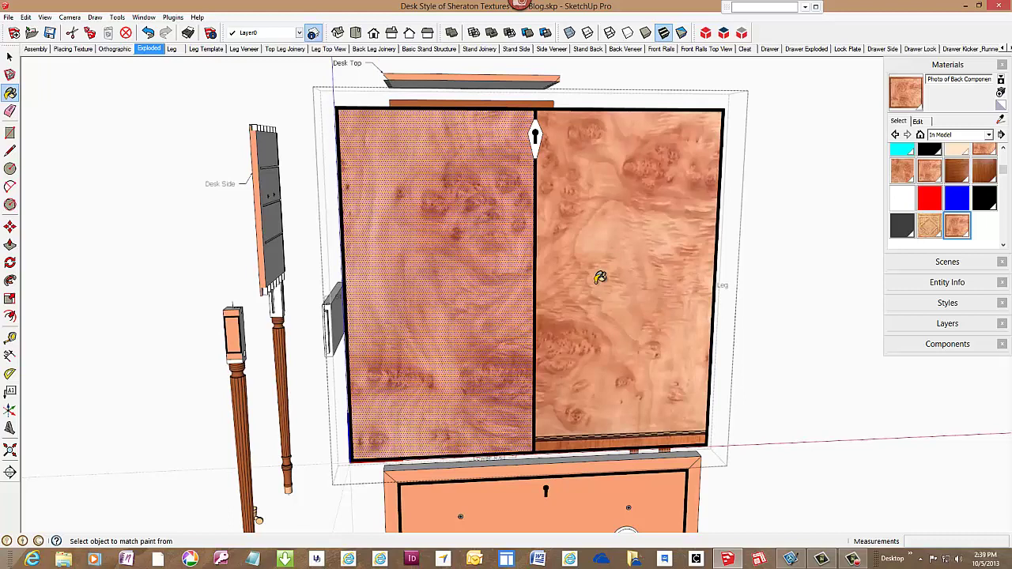
pyautogui.rightClick(599, 287)
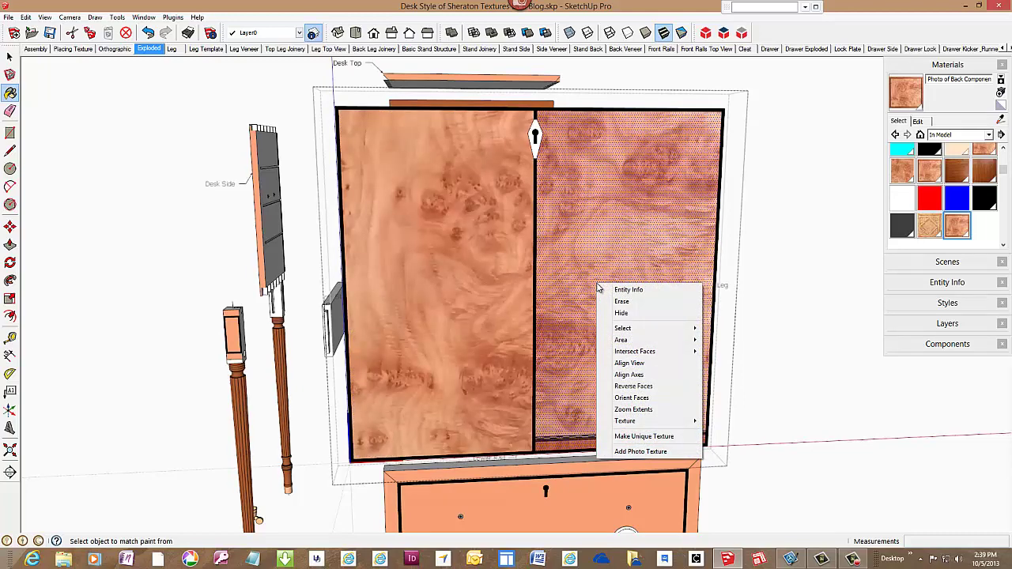
pyautogui.moveTo(624, 422)
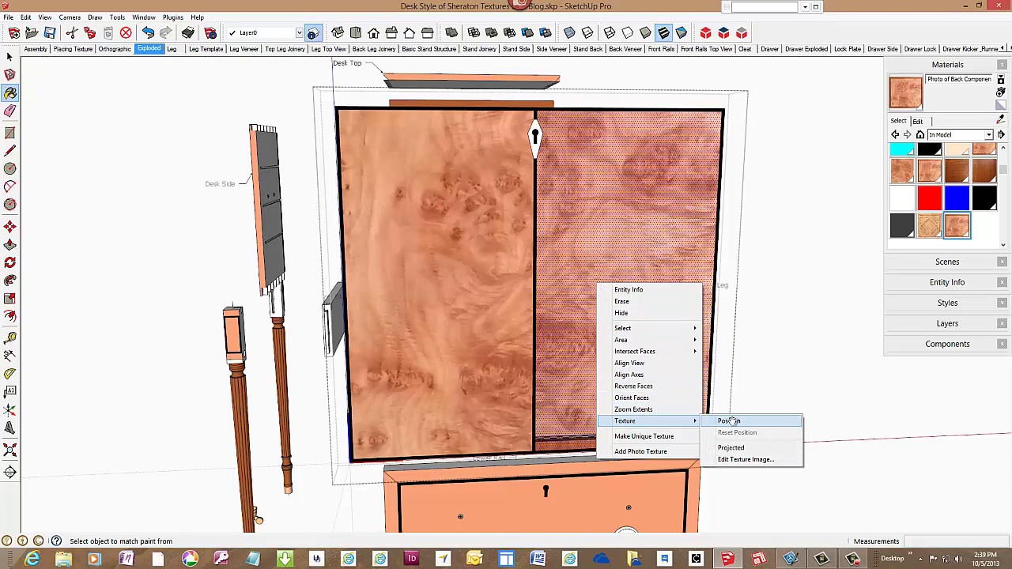
# Step: Flip the right panel's burl texture Left/Right, nudge it slightly left, and confirm with Done
pyautogui.click(728, 422)
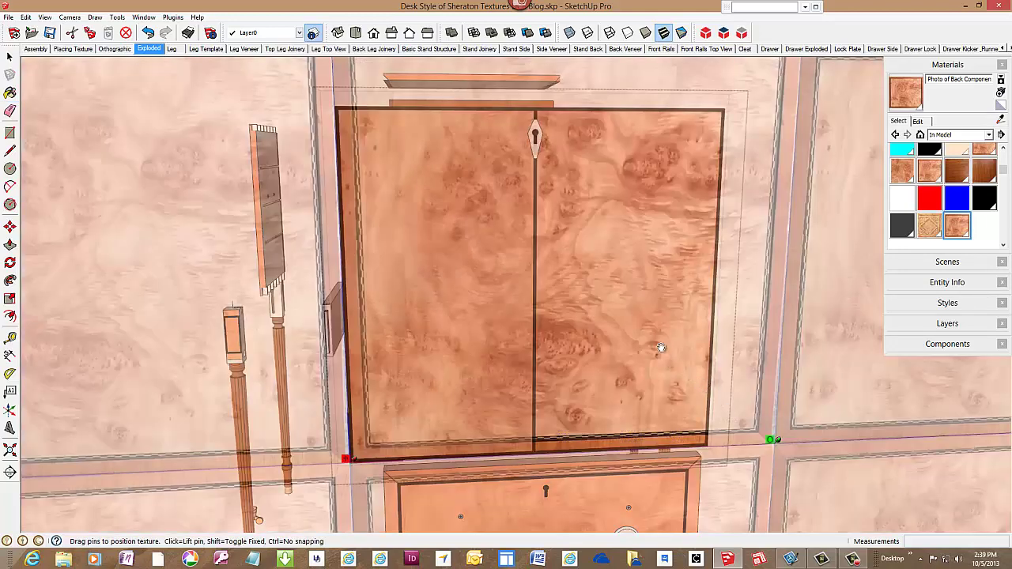
pyautogui.rightClick(612, 292)
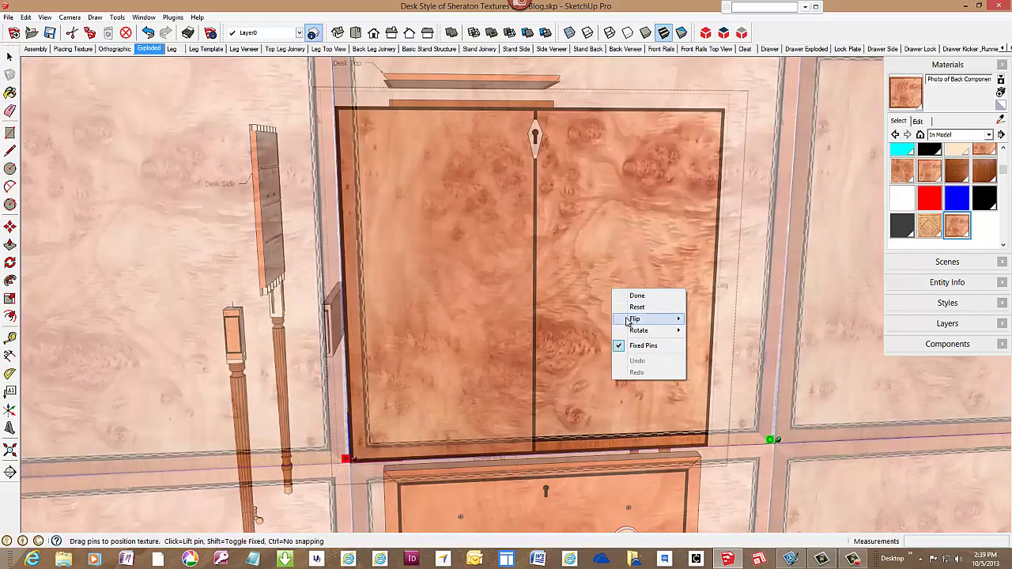
pyautogui.moveTo(634, 324)
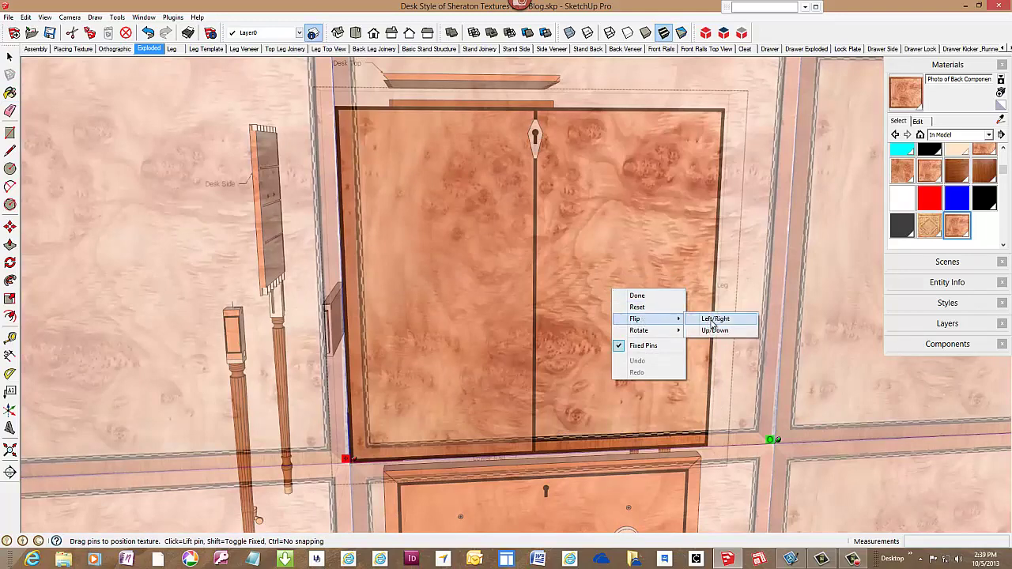
pyautogui.click(714, 319)
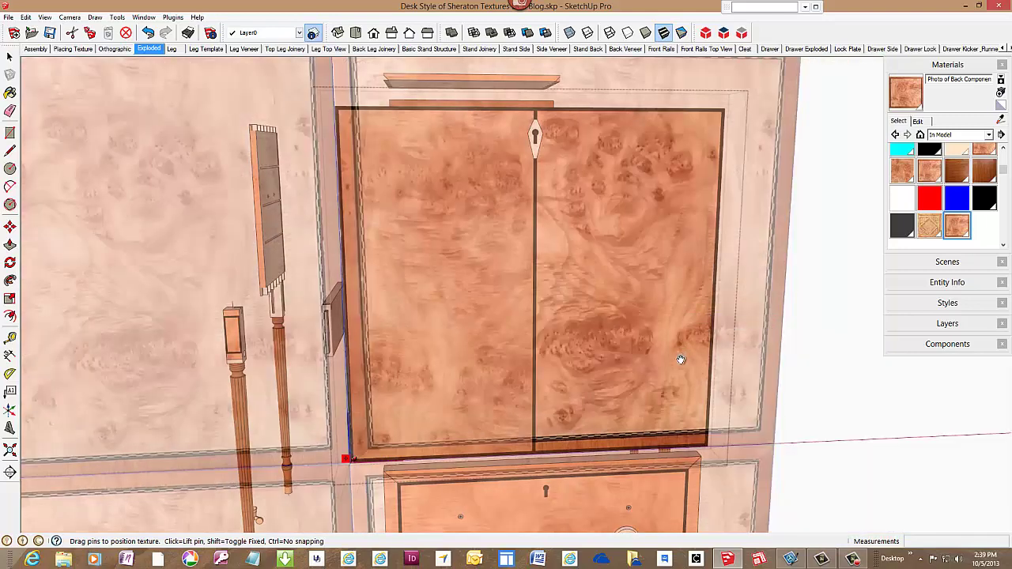
pyautogui.moveTo(680, 359); pyautogui.dragTo(633, 397)
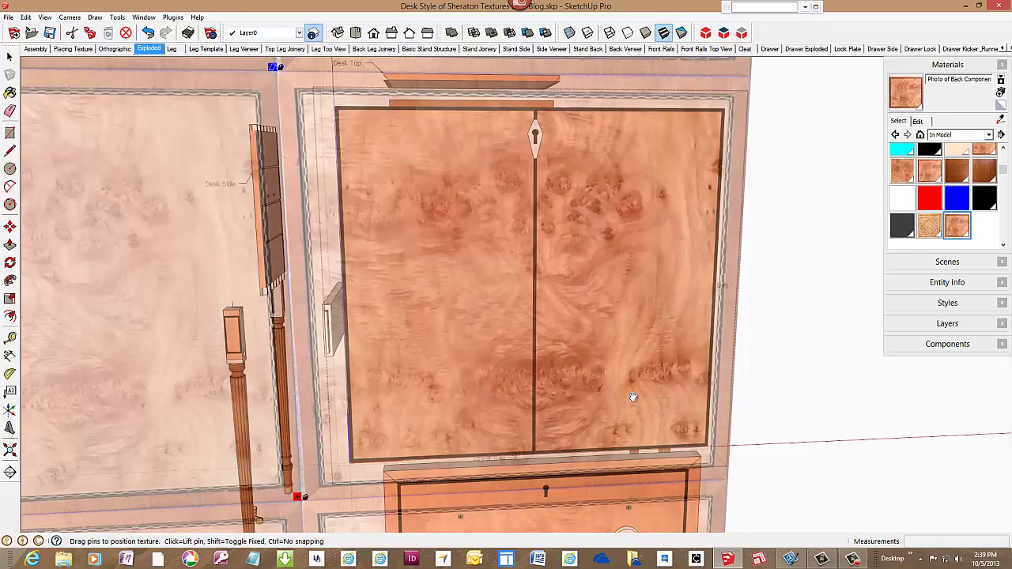
pyautogui.rightClick(653, 328)
pyautogui.click(678, 329)
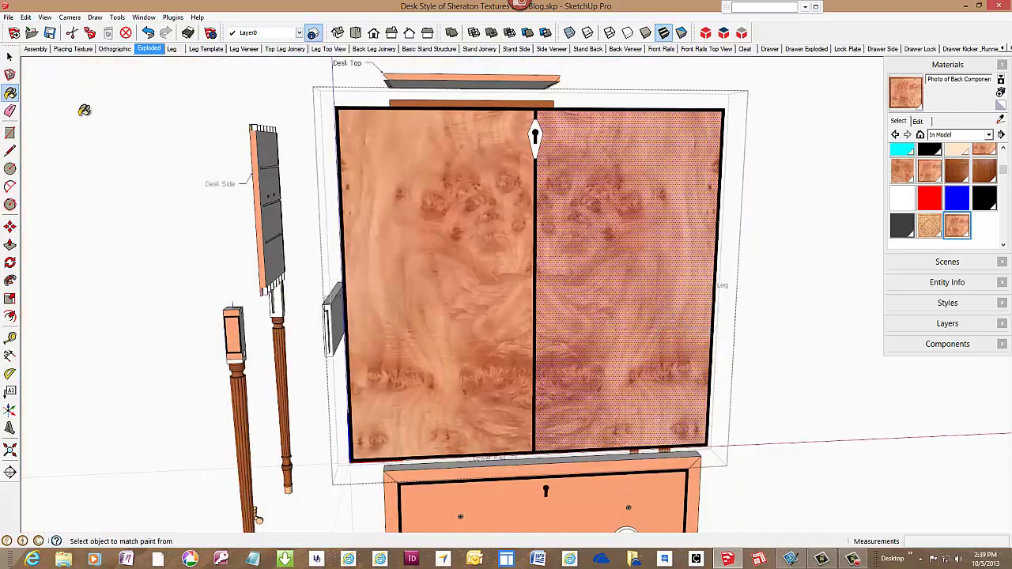
# Step: Return to Select, inspect the book-matched lid near the keyhole, and edit the escutcheon's component
pyautogui.press('space')
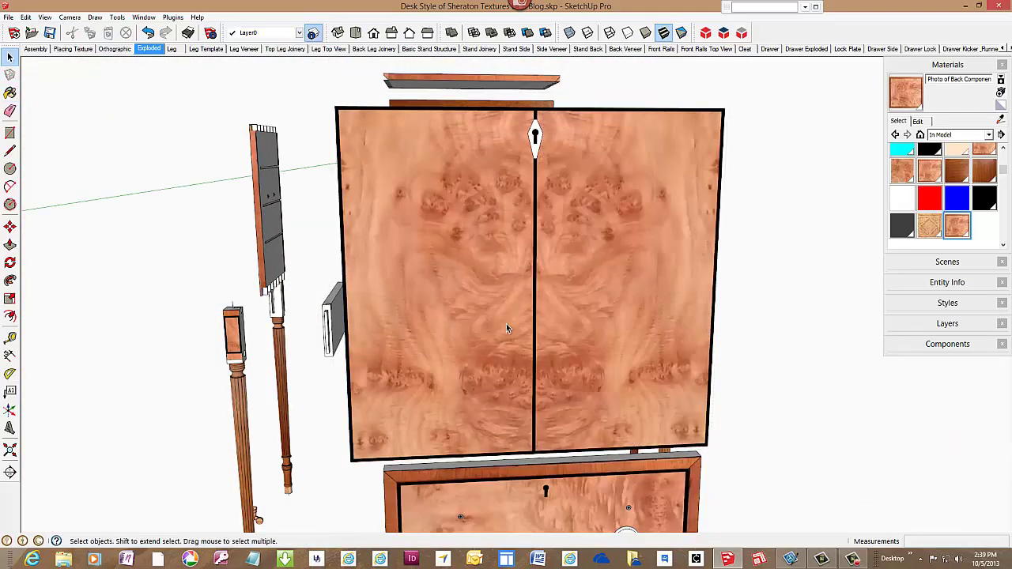
pyautogui.moveTo(622, 362); pyautogui.dragTo(537, 371, button='middle')
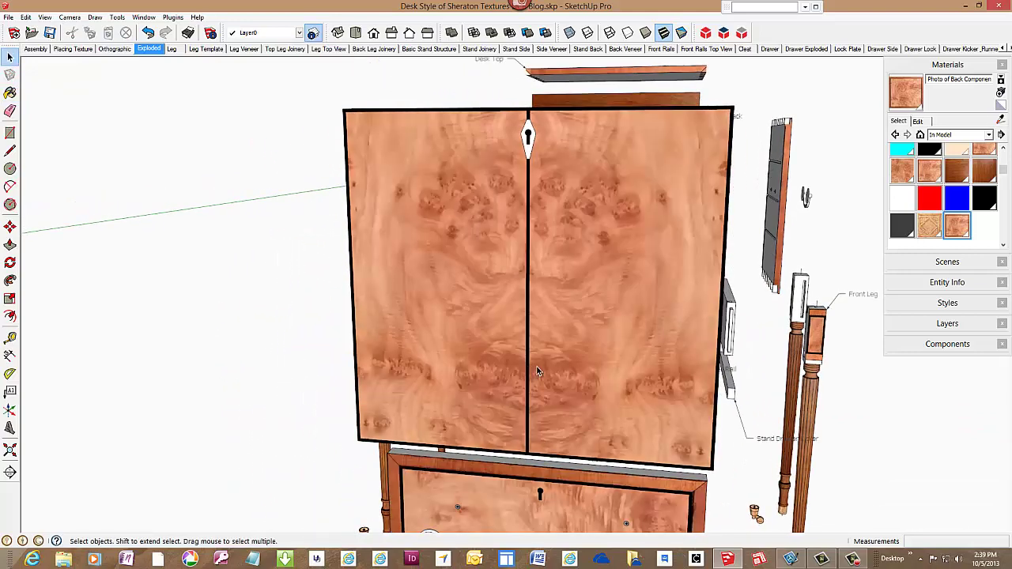
pyautogui.scroll(-4, 537, 366)
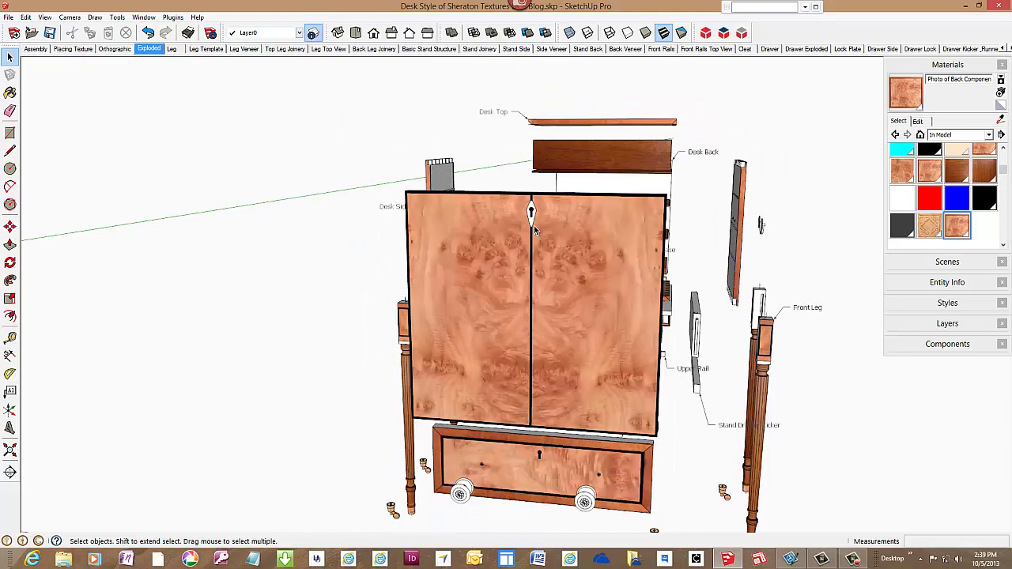
pyautogui.scroll(5, 531, 212)
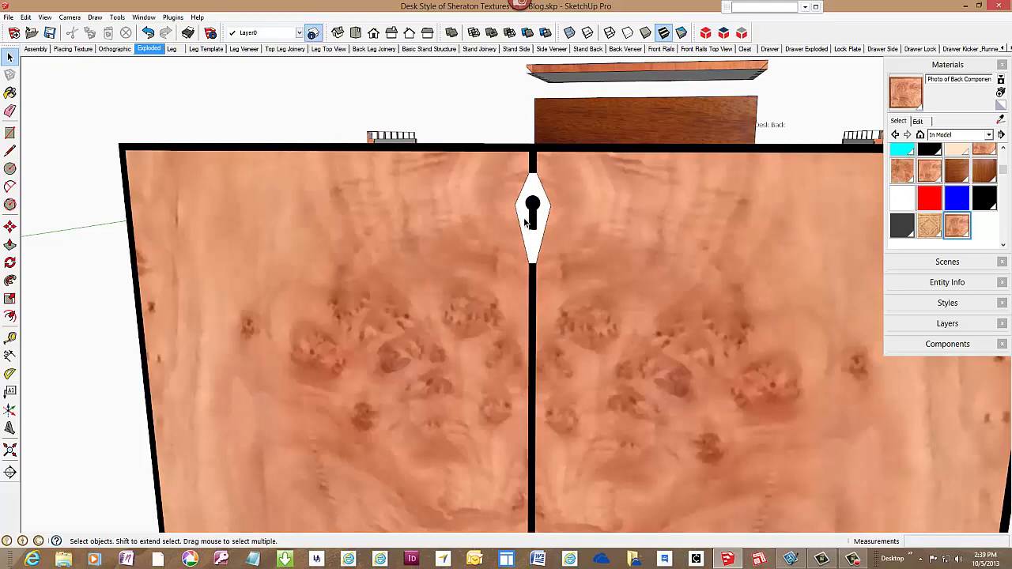
pyautogui.rightClick(525, 222)
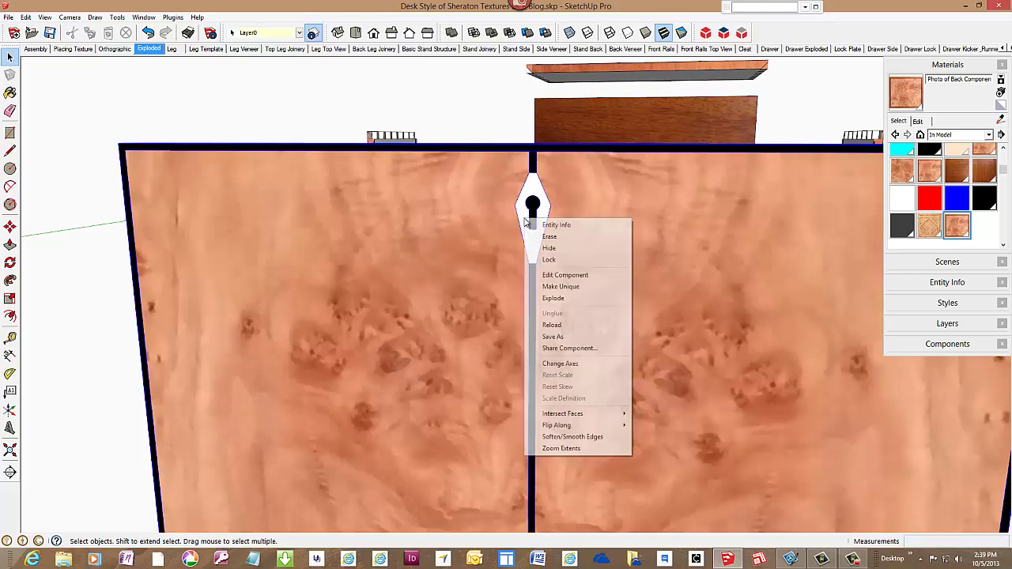
pyautogui.click(573, 276)
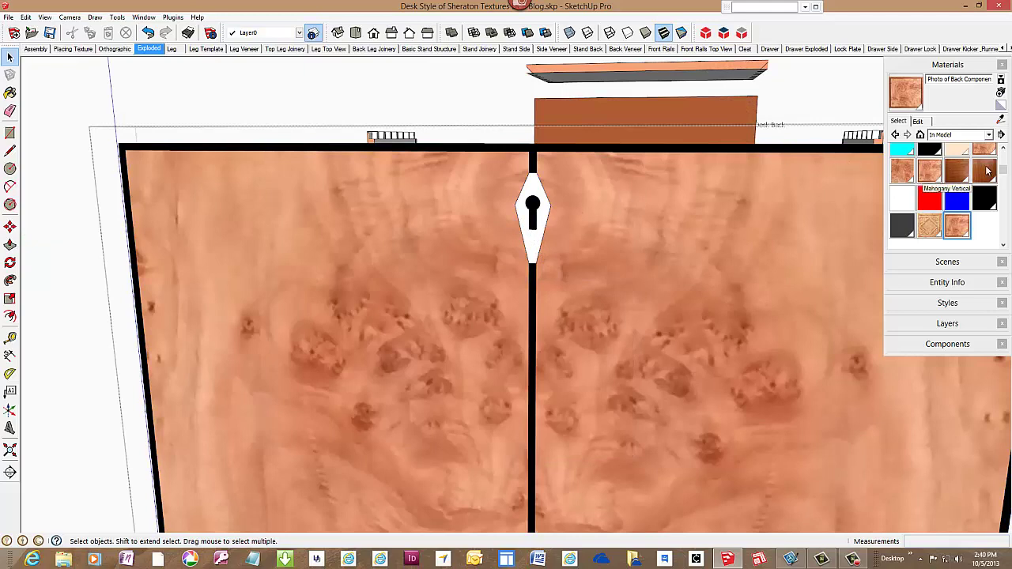
# Step: Paint the keyhole escutcheon Mahogany Vertical, close its component, and return to the exploded overview scene
pyautogui.click(992, 173)
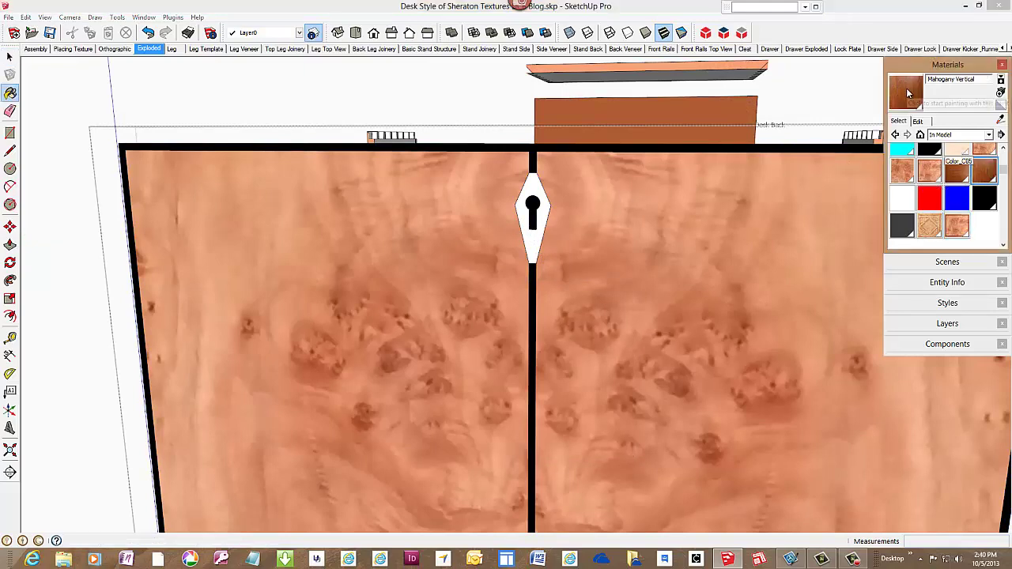
pyautogui.click(536, 182)
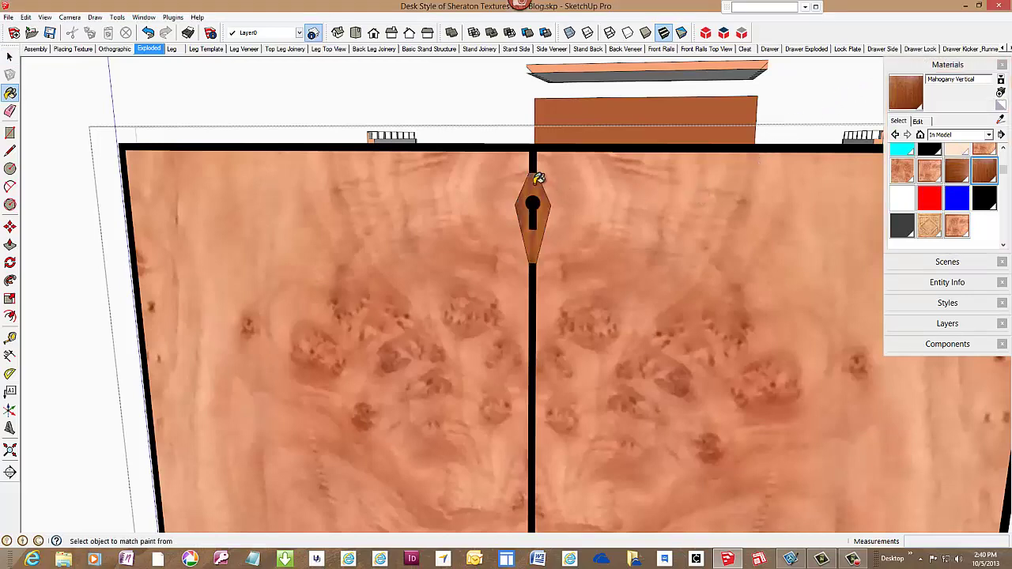
pyautogui.rightClick(457, 97)
pyautogui.click(492, 102)
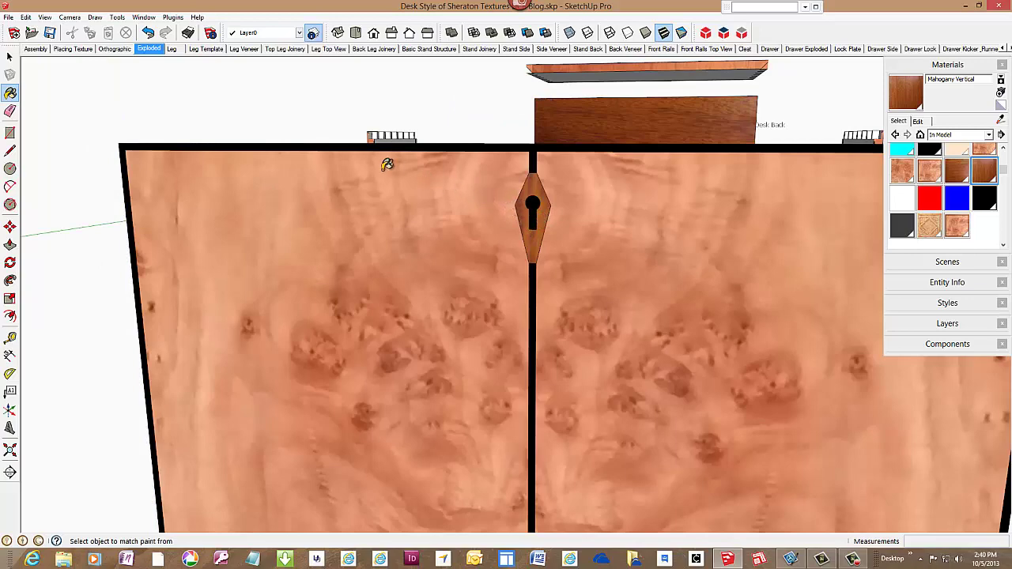
pyautogui.click(35, 49)
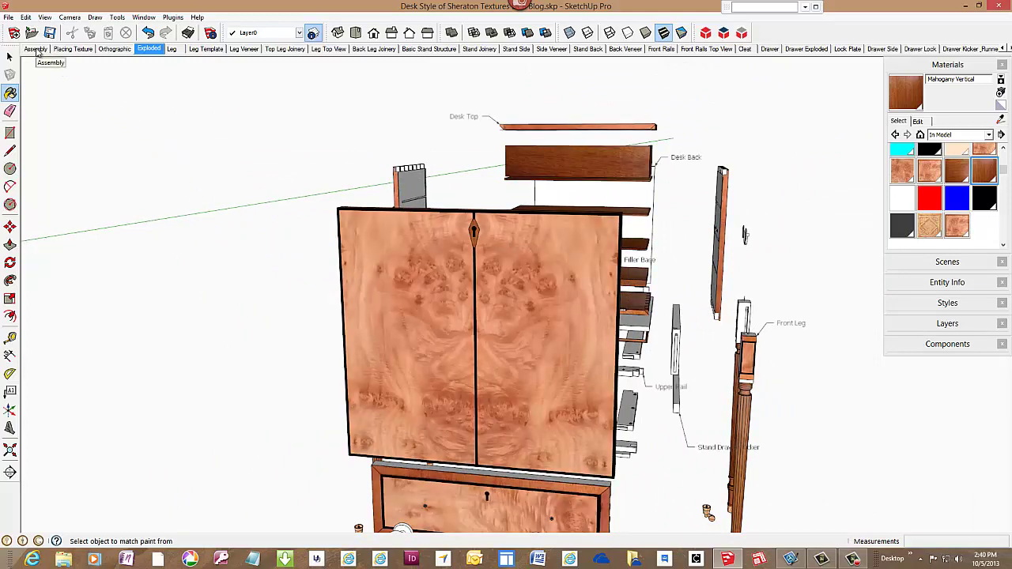
# Step: Switch to the Assembly scene and zoom in on the assembled cabinet and burl drop lid
pyautogui.click(36, 49)
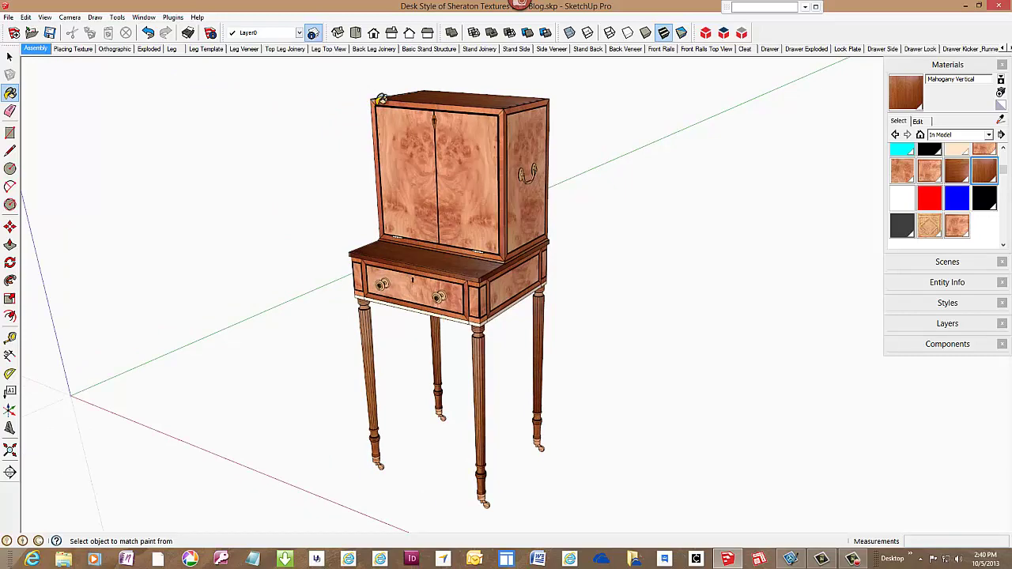
pyautogui.scroll(3, 380, 97)
pyautogui.scroll(1, 380, 96)
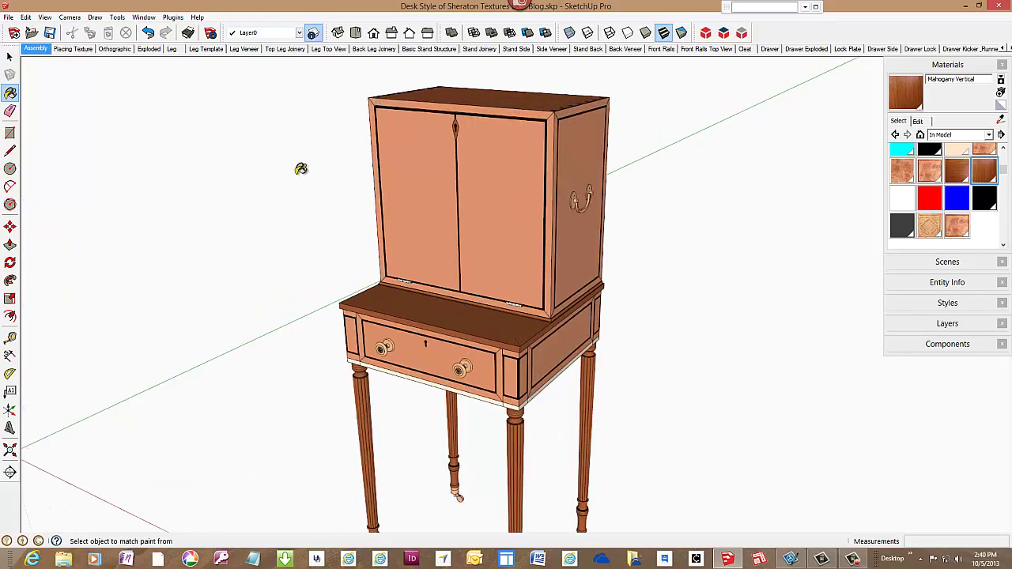